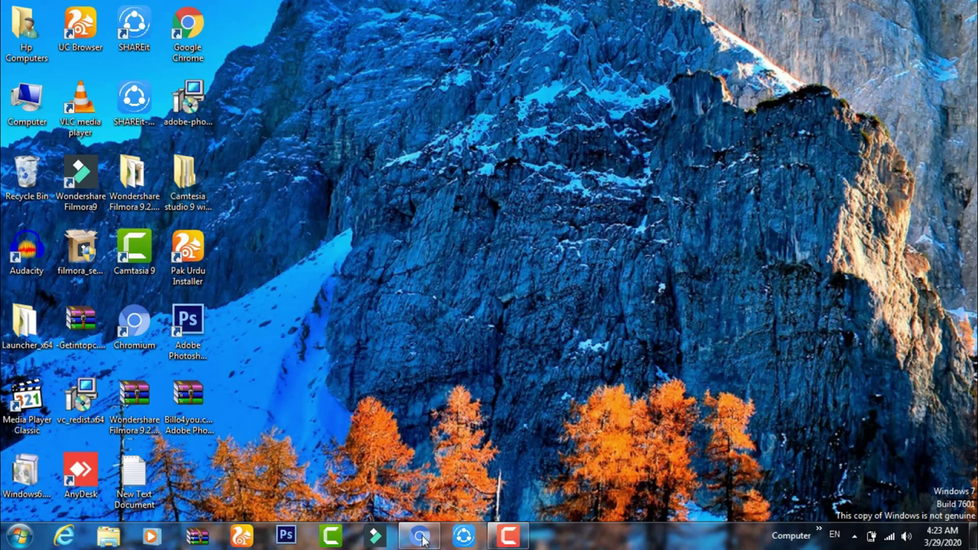
Review the pending Syper-drakon silver payout order and tick its reCAPTCHA, then reload the Payeer balance
{"action": "mouse_move", "coordinate": [422, 535]}
{"action": "left_click", "coordinate": [432, 462]}
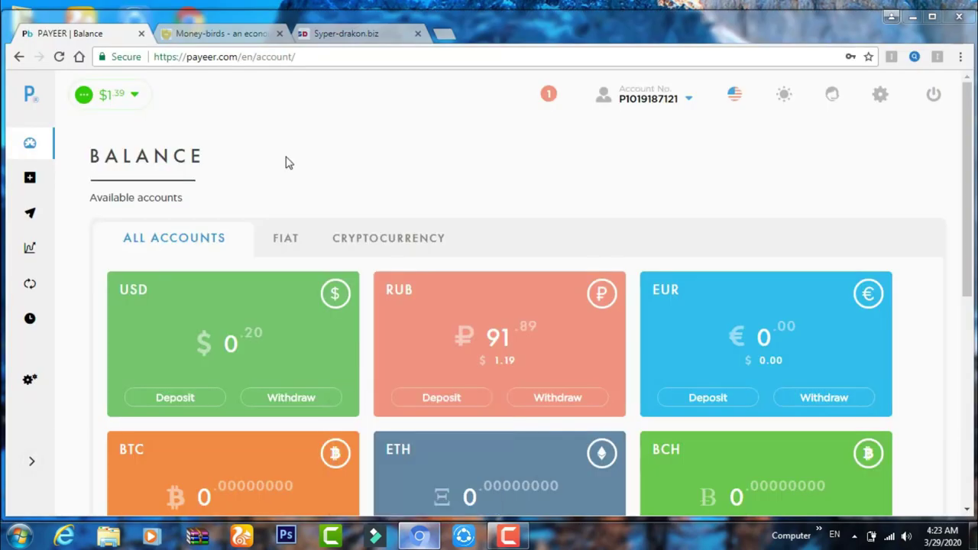
{"action": "left_click", "coordinate": [322, 34]}
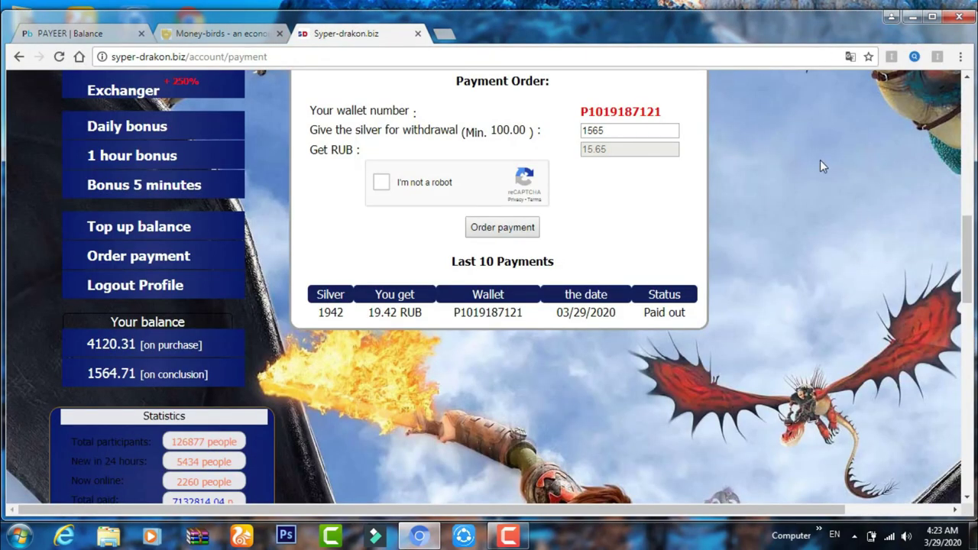
{"action": "left_click_drag", "start_coordinate": [969, 255], "coordinate": [969, 228]}
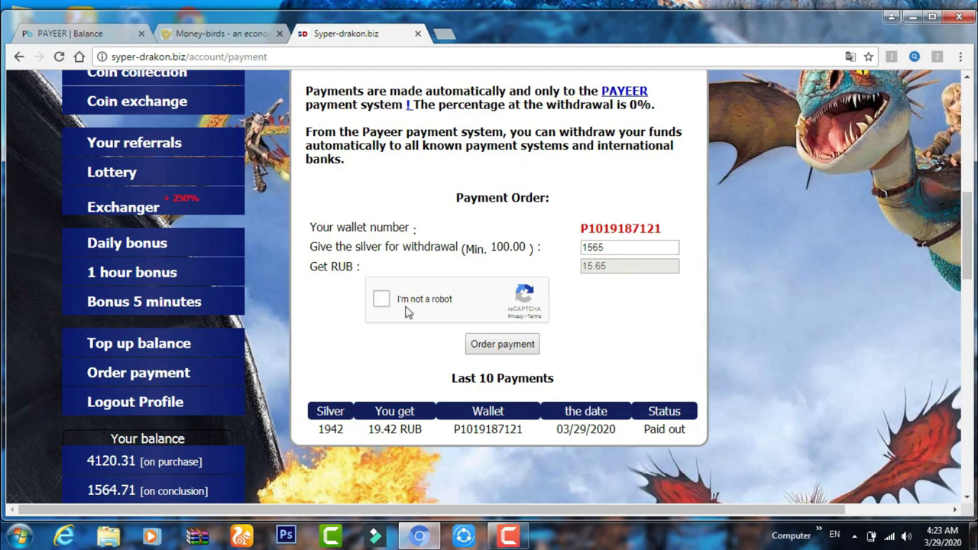
{"action": "left_click", "coordinate": [380, 299]}
{"action": "left_click", "coordinate": [98, 33]}
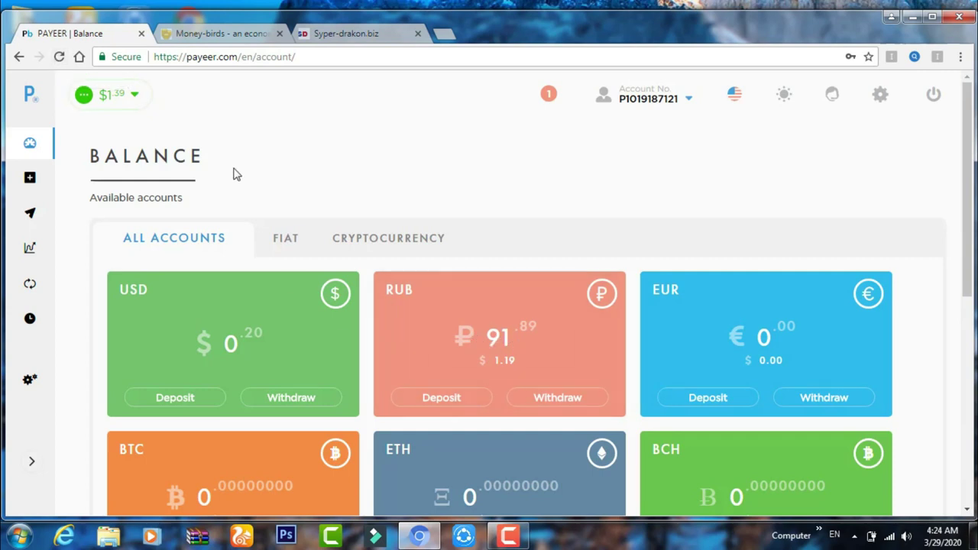
{"action": "left_click", "coordinate": [59, 58]}
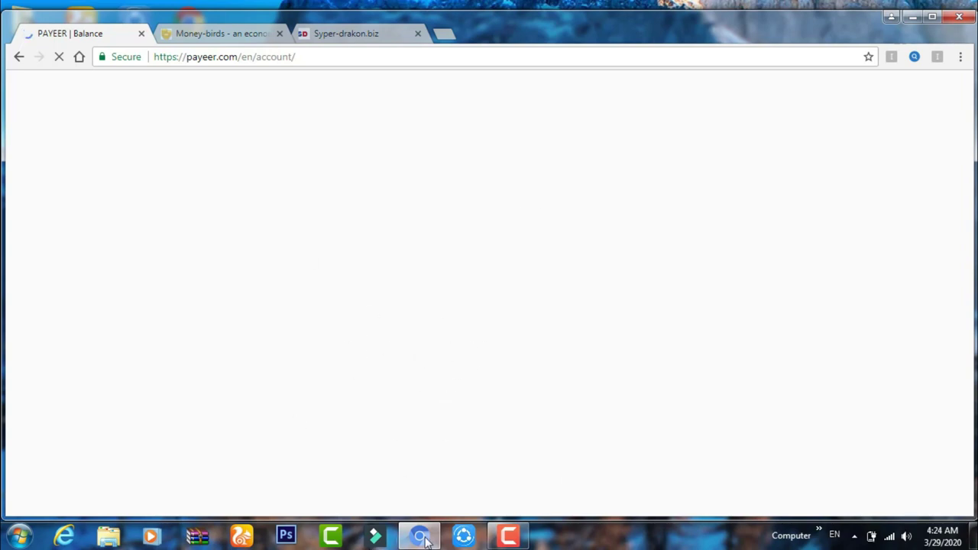
{"action": "mouse_move", "coordinate": [509, 537]}
{"action": "left_click", "coordinate": [486, 487]}
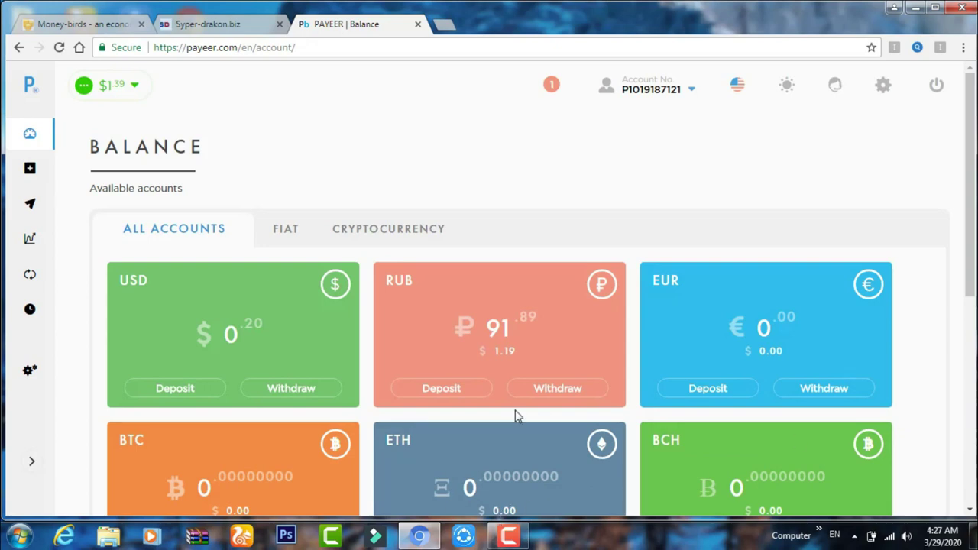
Refresh Payeer, then tick reCAPTCHA and submit the 1565-silver Syper-drakon payout order
{"action": "left_click", "coordinate": [61, 49]}
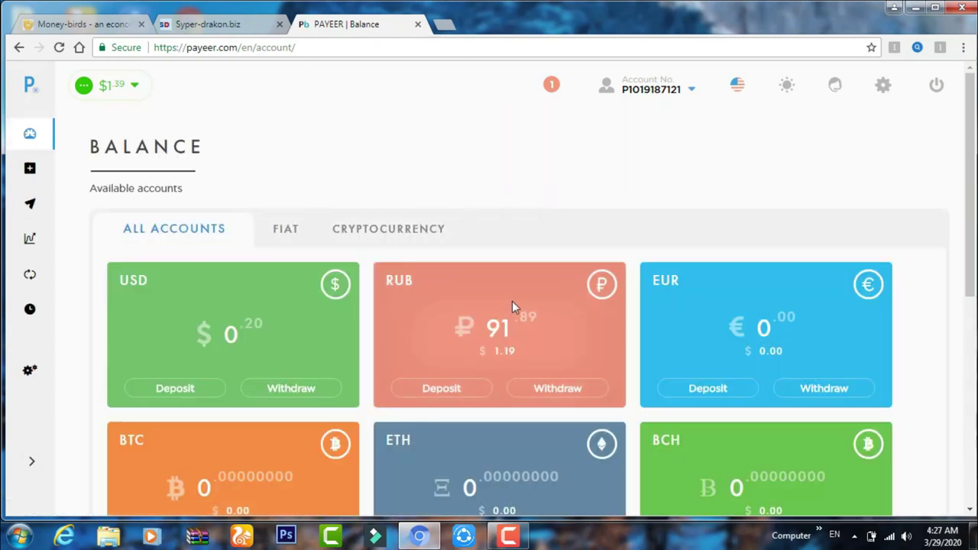
{"action": "left_click", "coordinate": [203, 24]}
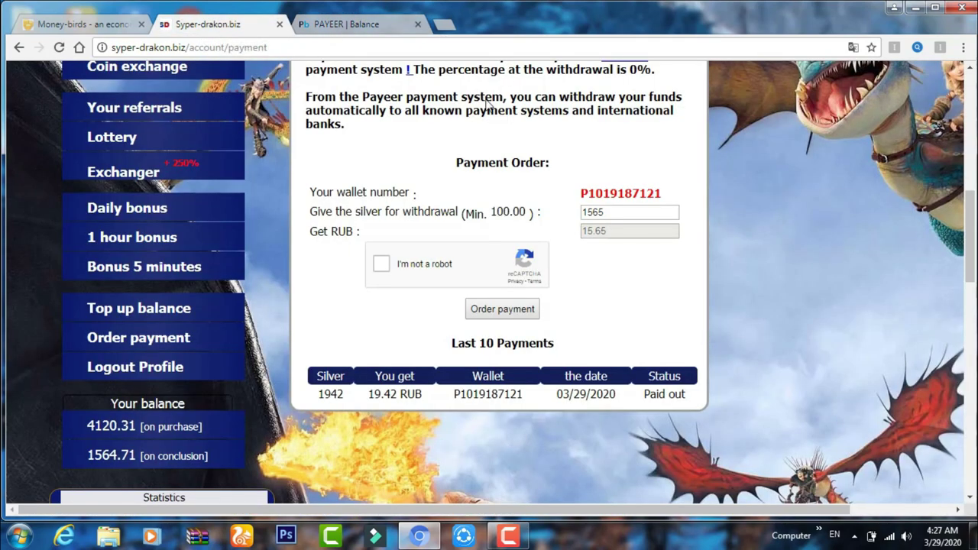
{"action": "left_click", "coordinate": [528, 314]}
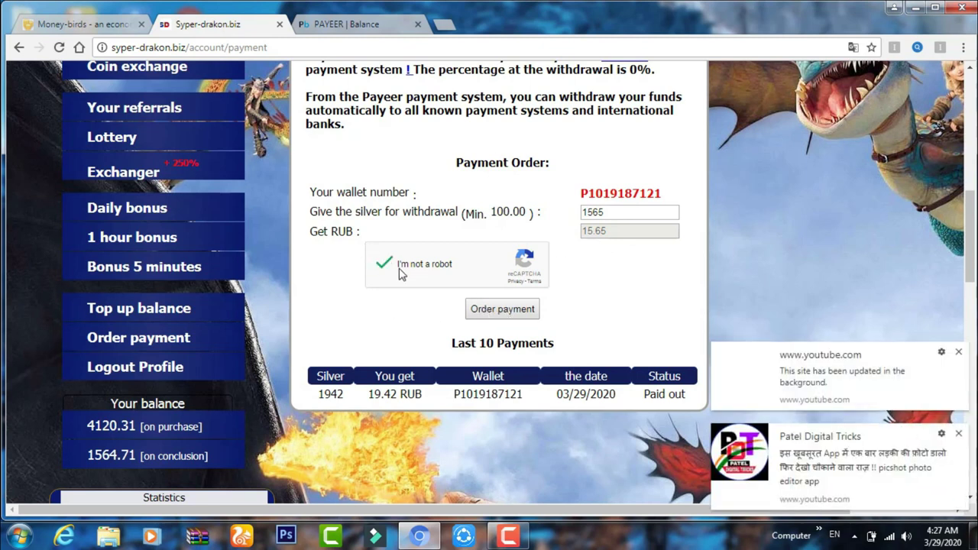
{"action": "left_click", "coordinate": [504, 310]}
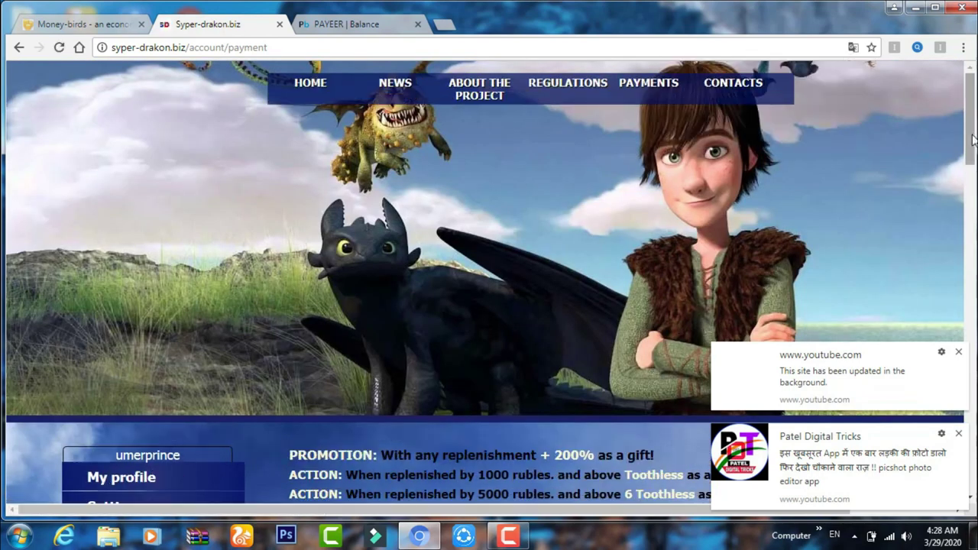
Scroll down to the refused Payment Order form and redo the reCAPTCHA check
{"action": "scroll", "coordinate": [624, 224], "scroll_direction": "down", "scroll_amount": 2}
{"action": "scroll", "coordinate": [549, 209], "scroll_direction": "down", "scroll_amount": 5}
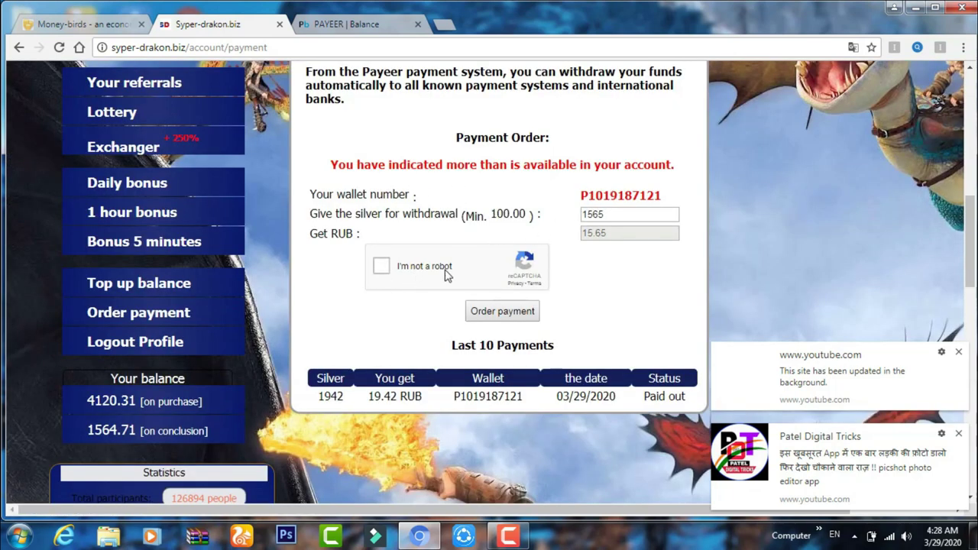
{"action": "left_click", "coordinate": [382, 268]}
Change the withdrawal amount from 1565 to 1500 silver, submit, and check the Paid out entry
{"action": "left_click", "coordinate": [610, 219]}
{"action": "left_click", "coordinate": [608, 215]}
{"action": "key", "text": "BackSpace"}
{"action": "key", "text": "BackSpace"}
{"action": "type", "text": "00"}
{"action": "left_click", "coordinate": [516, 310]}
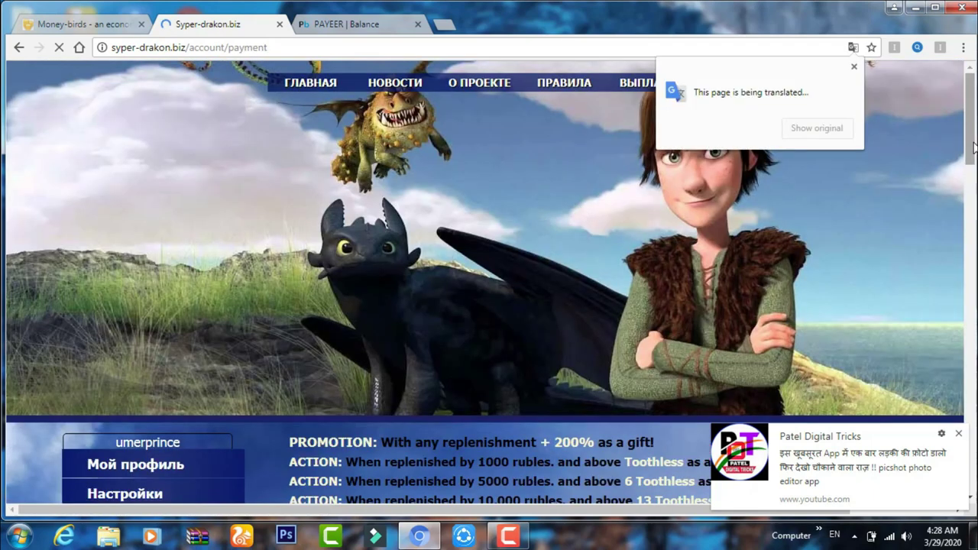
{"action": "left_click_drag", "start_coordinate": [973, 144], "coordinate": [973, 247]}
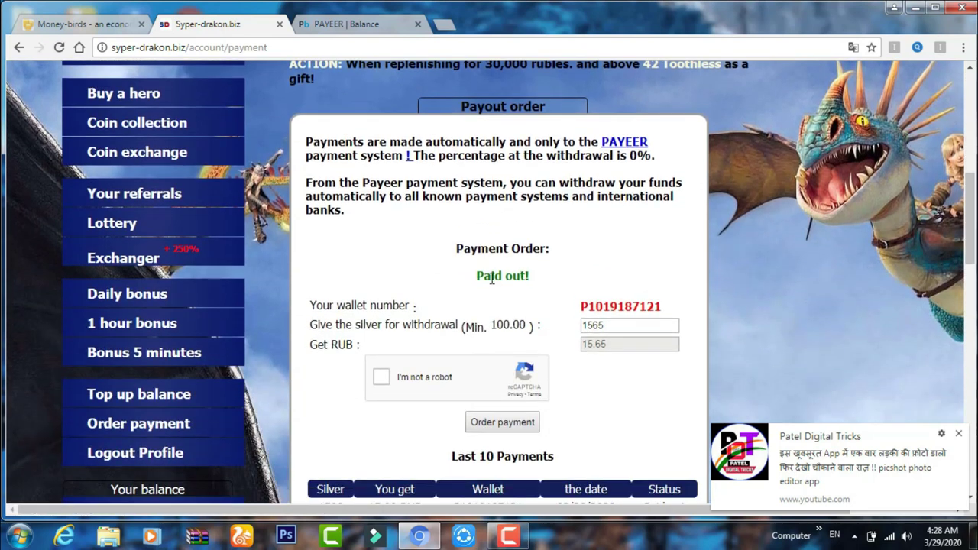
{"action": "left_click_drag", "start_coordinate": [477, 274], "coordinate": [526, 275]}
{"action": "scroll", "coordinate": [973, 206], "scroll_direction": "down", "scroll_amount": 3}
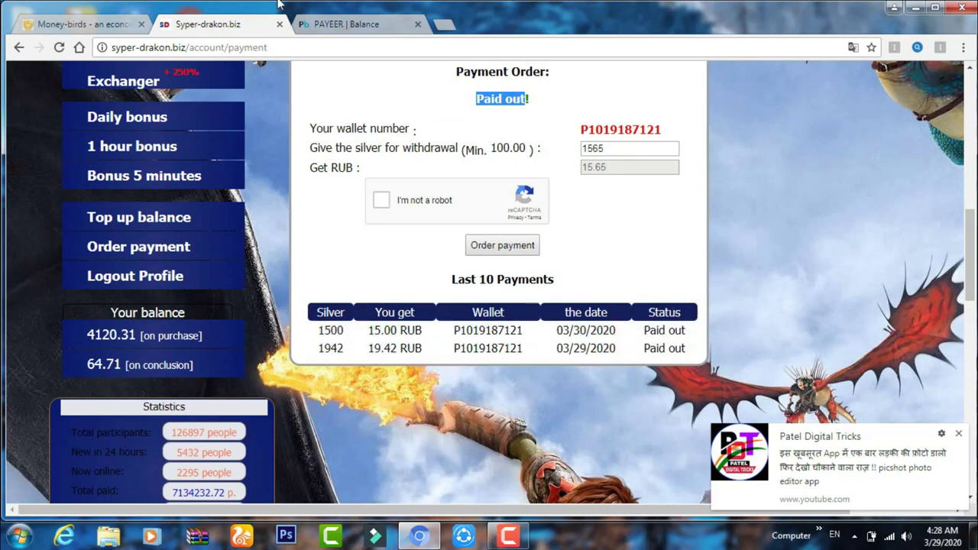
Reload Payeer to confirm 106.74 RUB, open Transfer, and close the Syper-drakon tab
{"action": "left_click", "coordinate": [334, 25]}
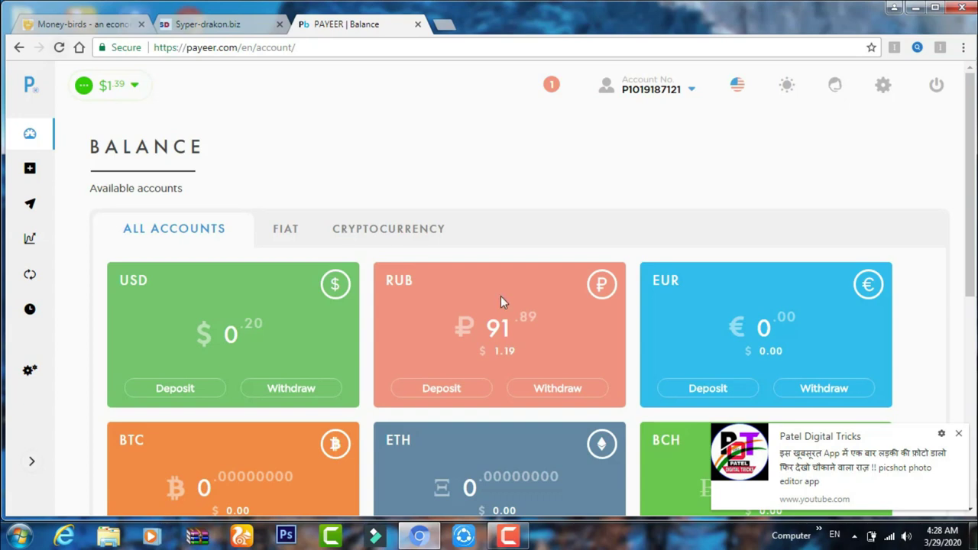
{"action": "left_click", "coordinate": [61, 49]}
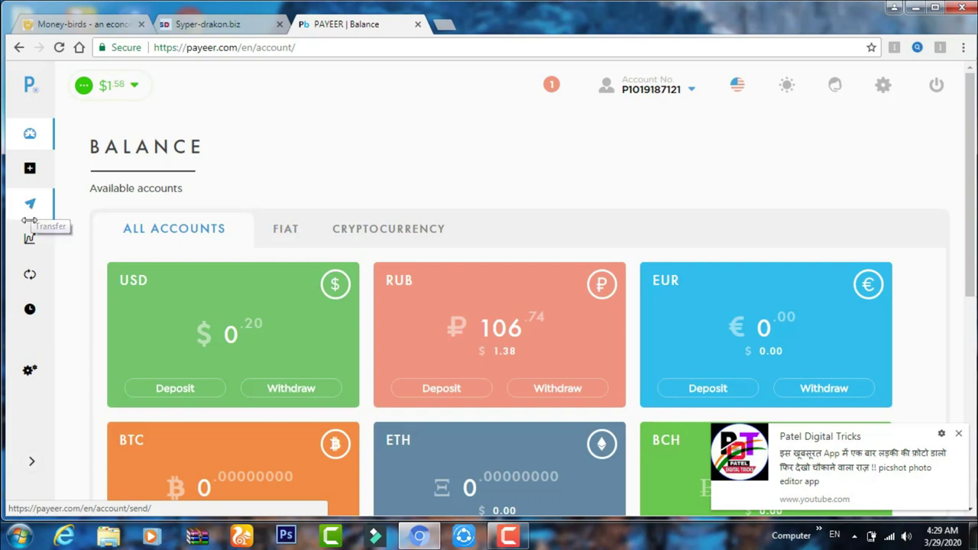
{"action": "left_click", "coordinate": [31, 205]}
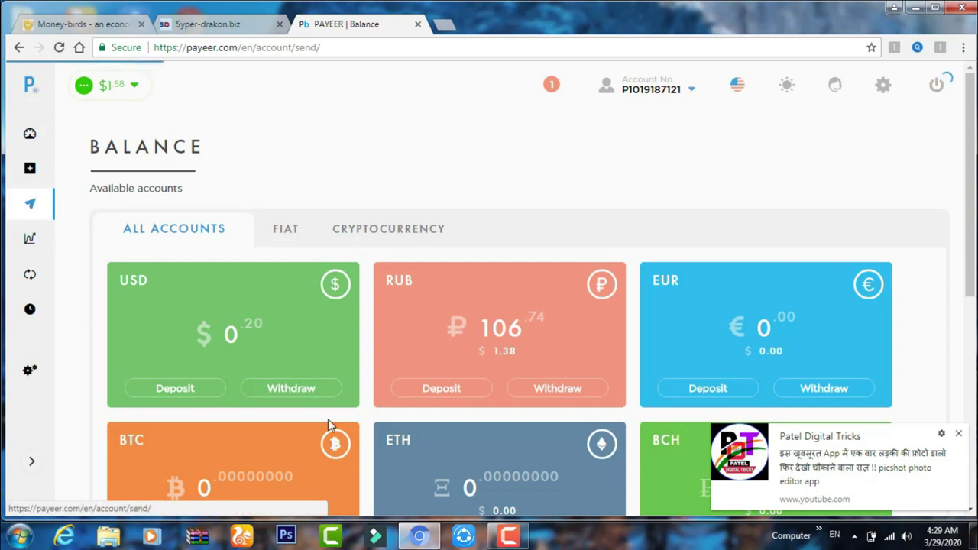
{"action": "left_click", "coordinate": [959, 434]}
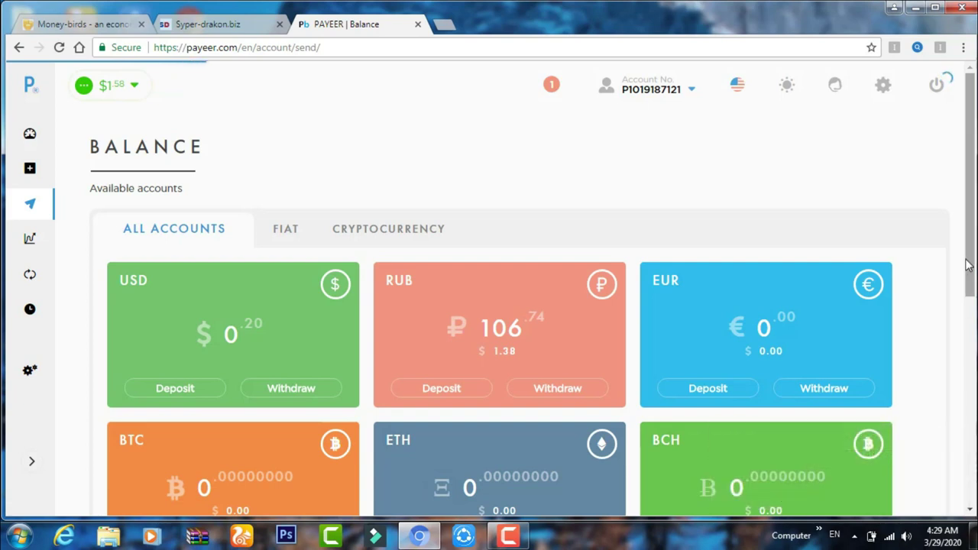
{"action": "left_click", "coordinate": [217, 25]}
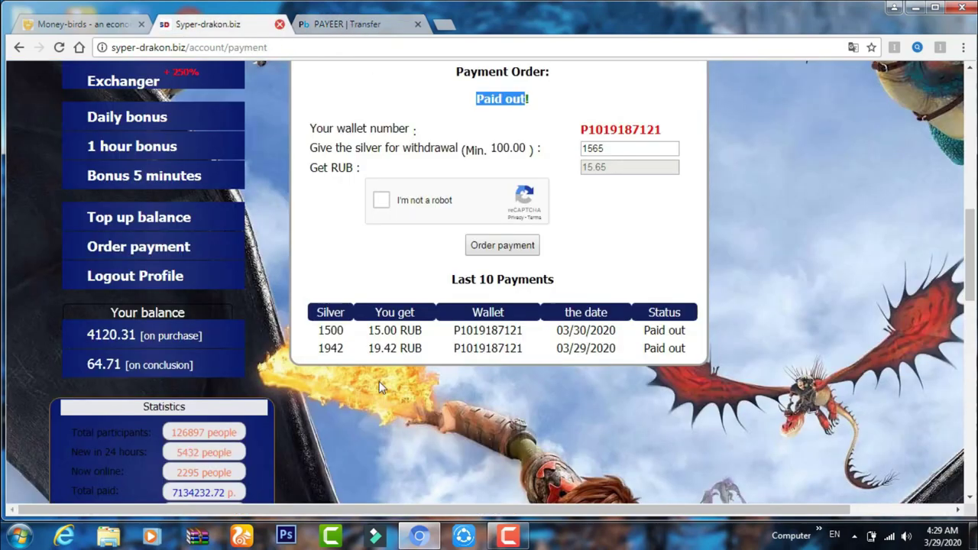
{"action": "key", "text": "ctrl+w"}
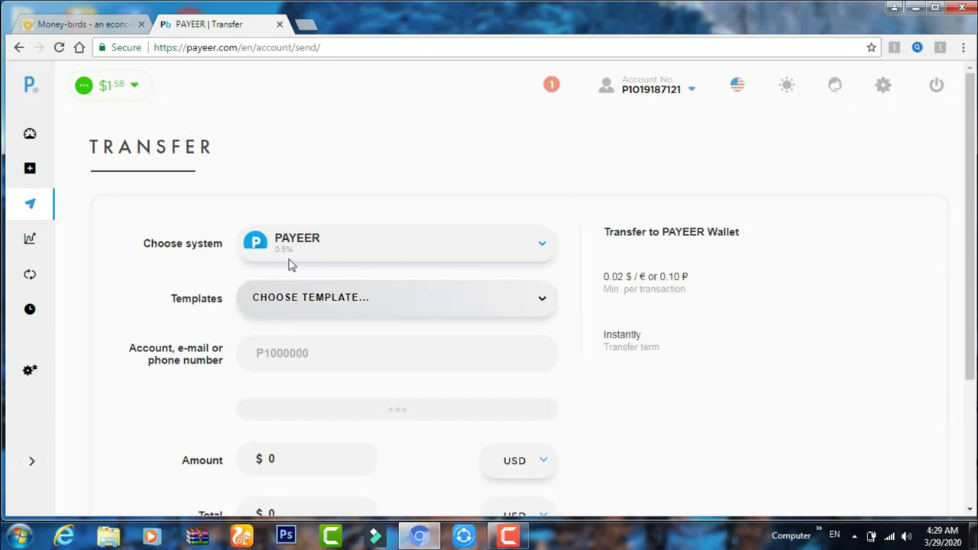
Go via Exchange to Payeer's History page listing the 14.85 RUB credit
{"action": "left_click", "coordinate": [29, 274]}
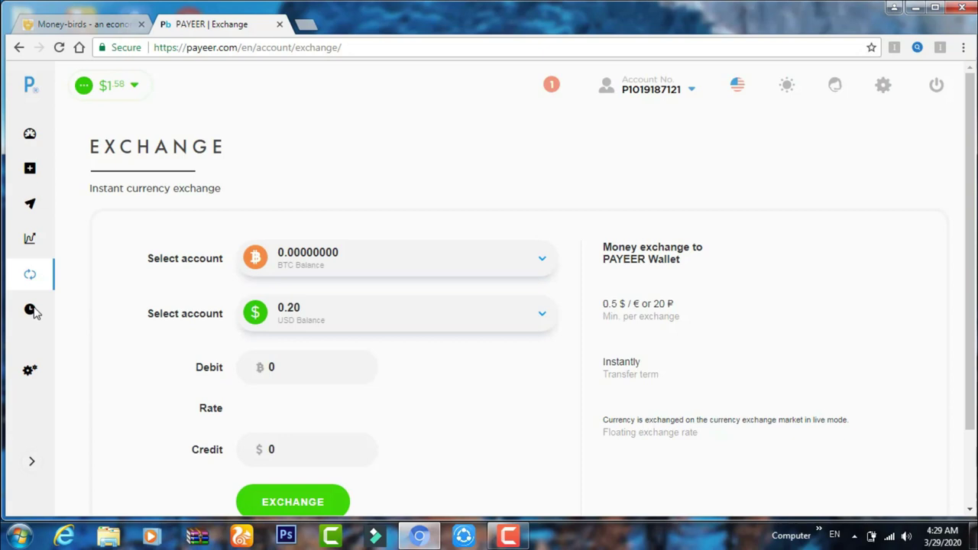
{"action": "left_click", "coordinate": [33, 312]}
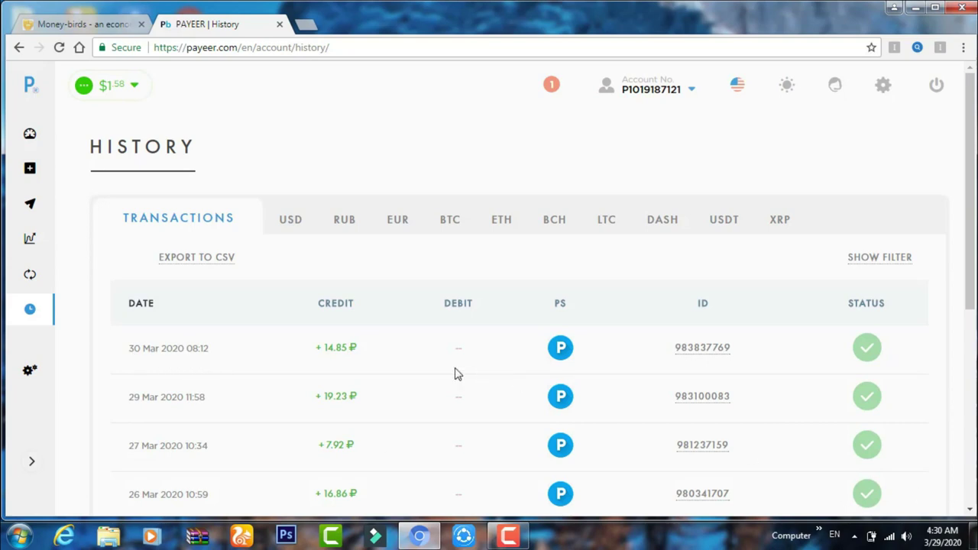
Return to the Money Birds site and open its registration form
{"action": "left_click", "coordinate": [67, 26]}
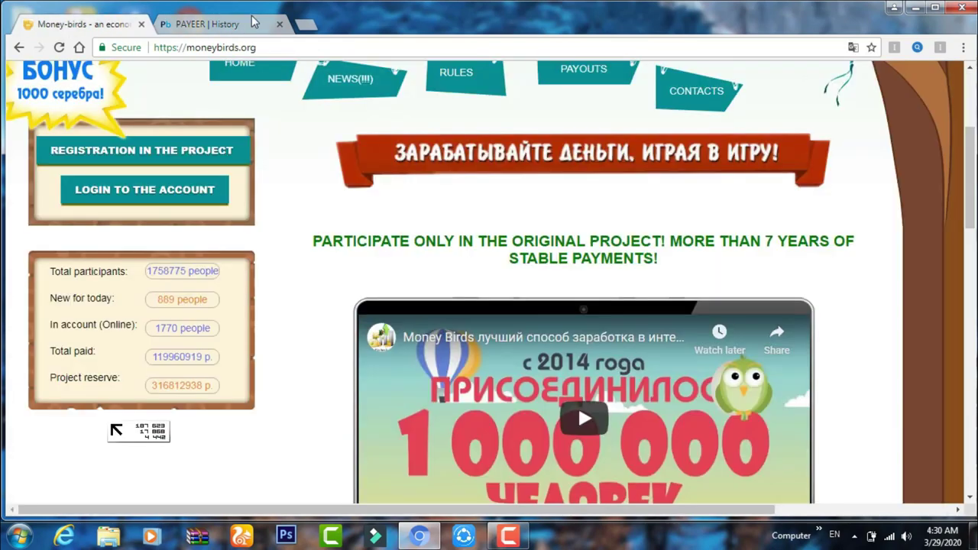
{"action": "left_click", "coordinate": [254, 23]}
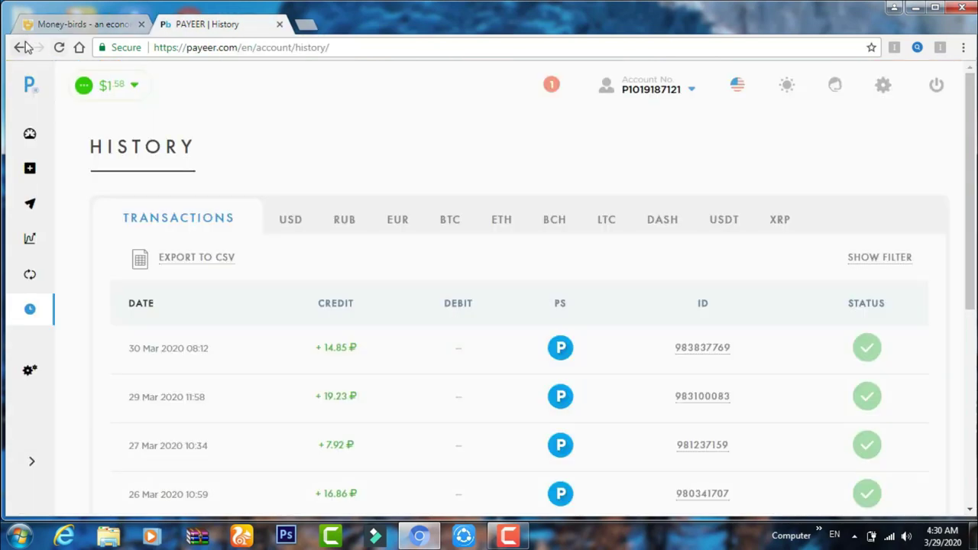
{"action": "left_click", "coordinate": [67, 24]}
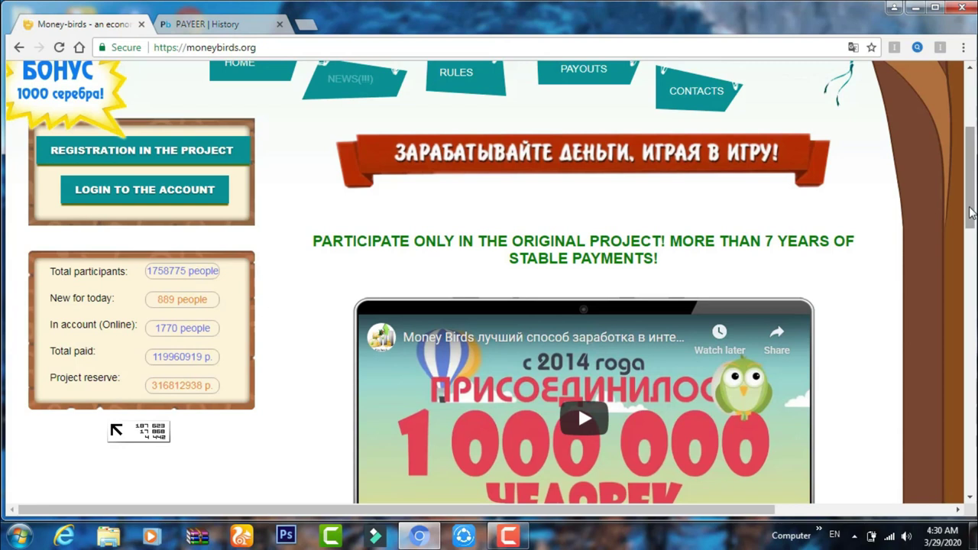
{"action": "scroll", "coordinate": [967, 191], "scroll_direction": "up", "scroll_amount": 2}
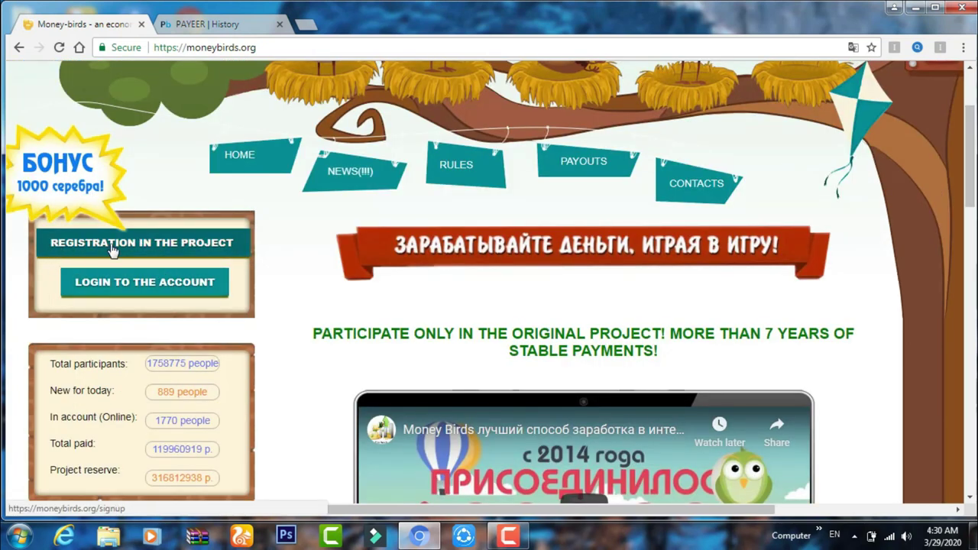
{"action": "left_click", "coordinate": [230, 243]}
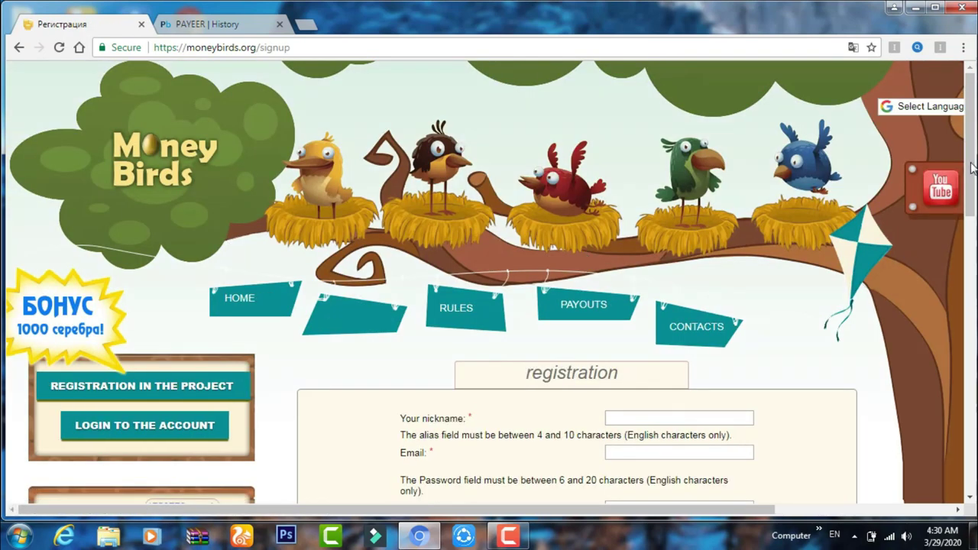
{"action": "left_click_drag", "start_coordinate": [971, 168], "coordinate": [971, 262]}
{"action": "scroll", "coordinate": [668, 309], "scroll_direction": "down", "scroll_amount": 1}
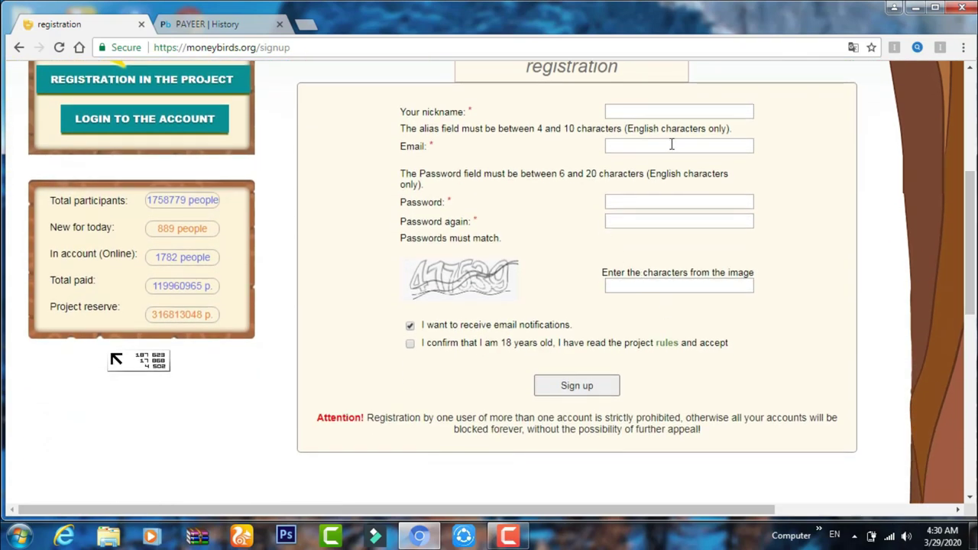
Fill the nickname and e-mail from saved autofill and enter the password and its confirmation
{"action": "left_click", "coordinate": [661, 114]}
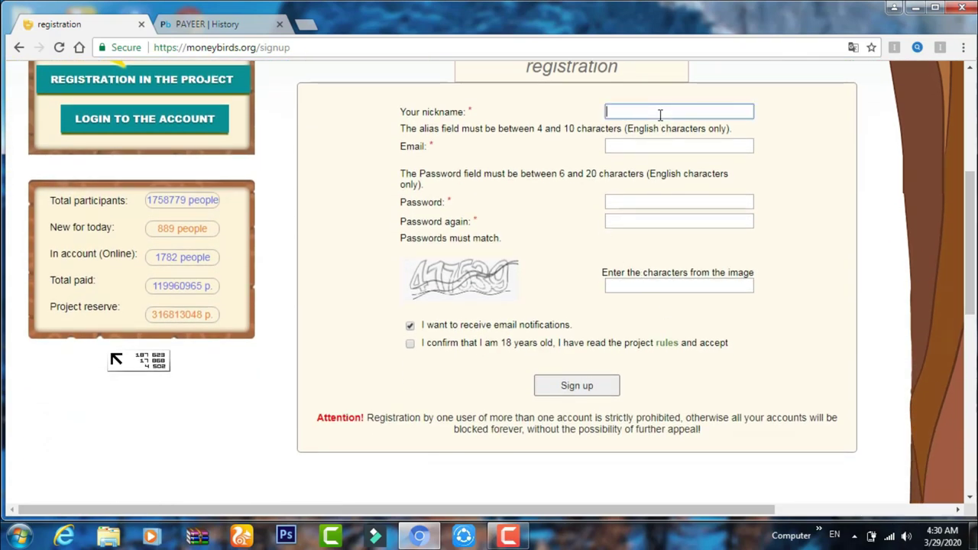
{"action": "type", "text": "u"}
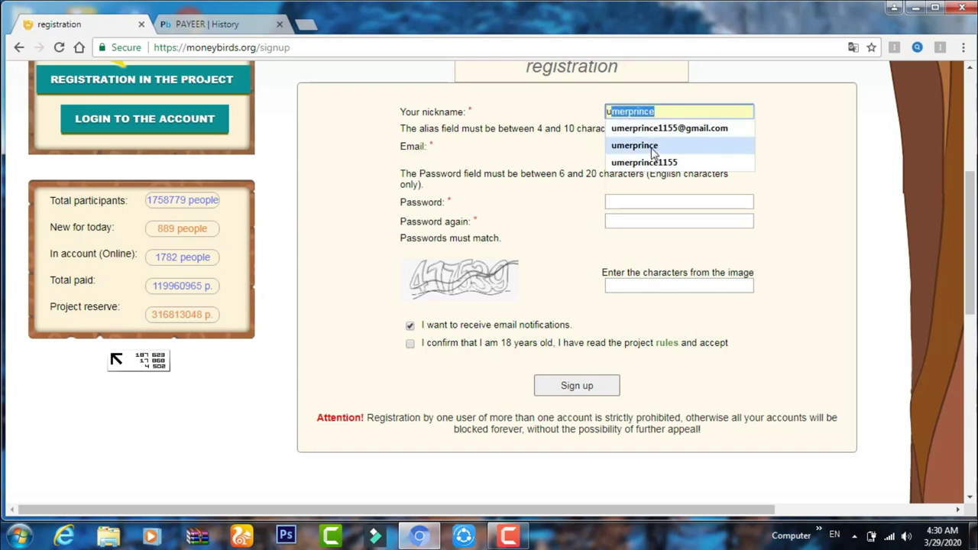
{"action": "left_click", "coordinate": [642, 146]}
{"action": "left_click", "coordinate": [645, 148]}
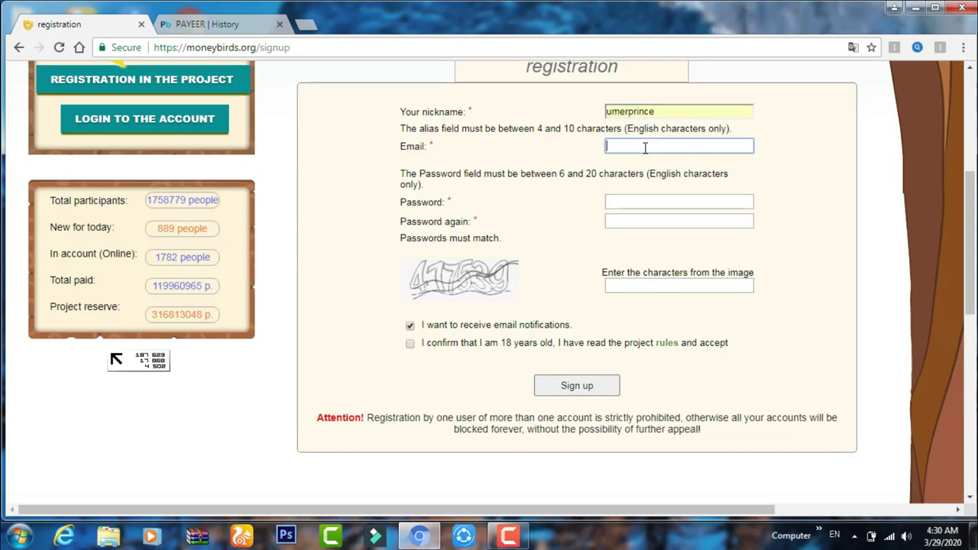
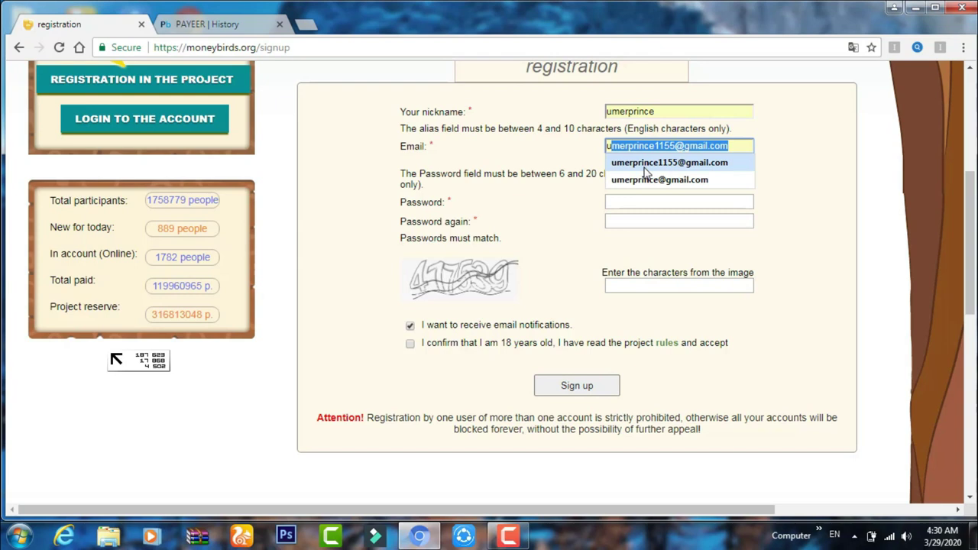
{"action": "left_click", "coordinate": [646, 158]}
{"action": "left_click", "coordinate": [633, 202]}
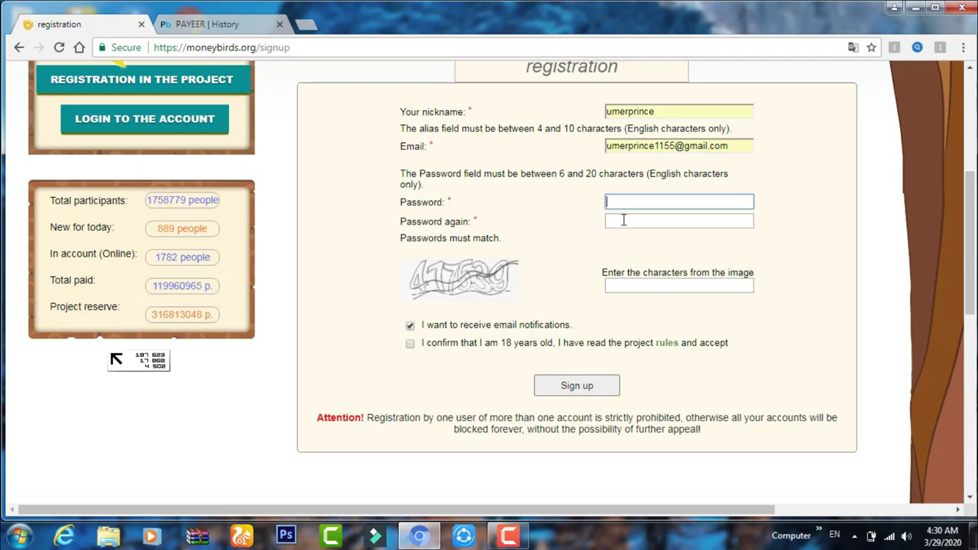
{"action": "key", "text": "ctrl+v"}
{"action": "left_click", "coordinate": [624, 220]}
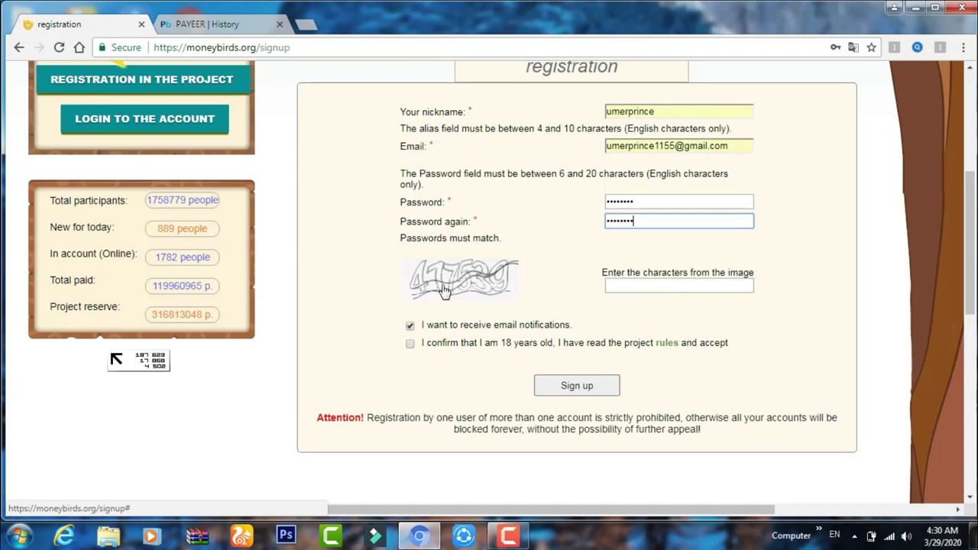
Enter the captcha characters, tick the 18+ rules checkbox, and submit the sign-up form
{"action": "left_click", "coordinate": [622, 288]}
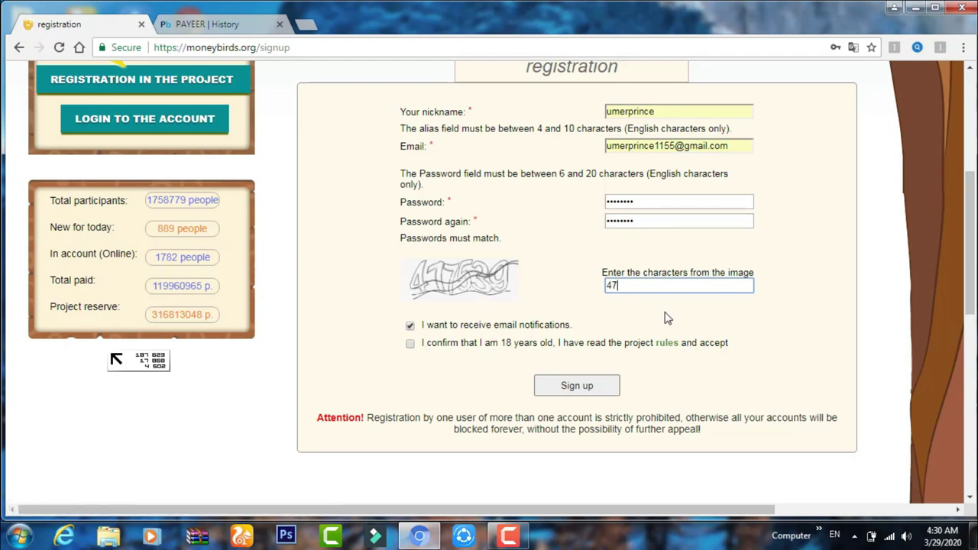
{"action": "type", "text": "477539"}
{"action": "left_click", "coordinate": [410, 343]}
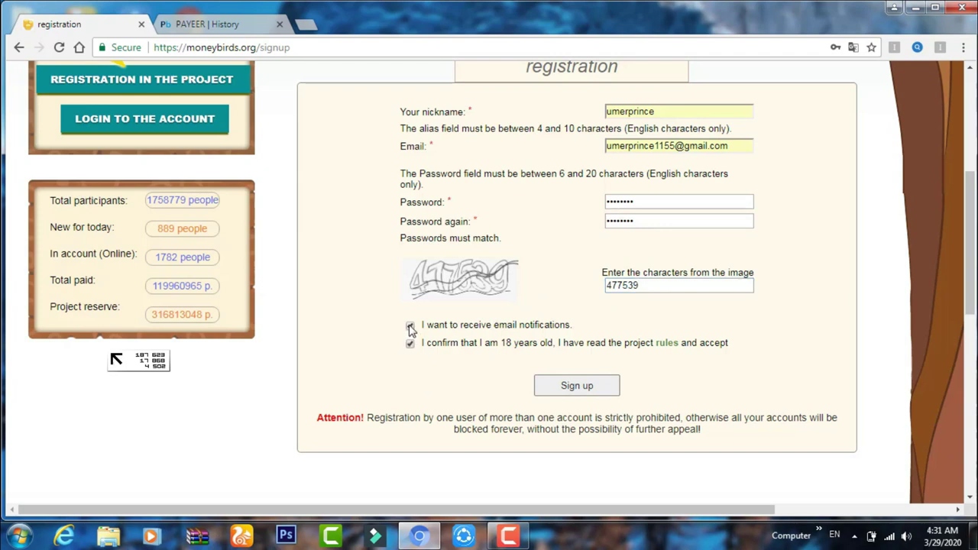
{"action": "left_click", "coordinate": [574, 386]}
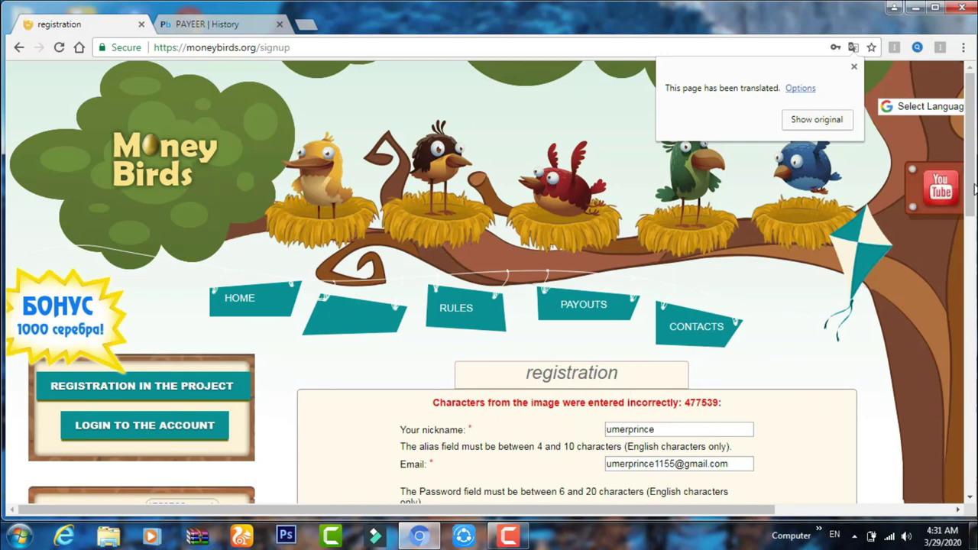
Re-enter the password, its confirmation and the new captcha, tick the 18+ box, and resubmit
{"action": "scroll", "coordinate": [493, 366], "scroll_direction": "down", "scroll_amount": 1}
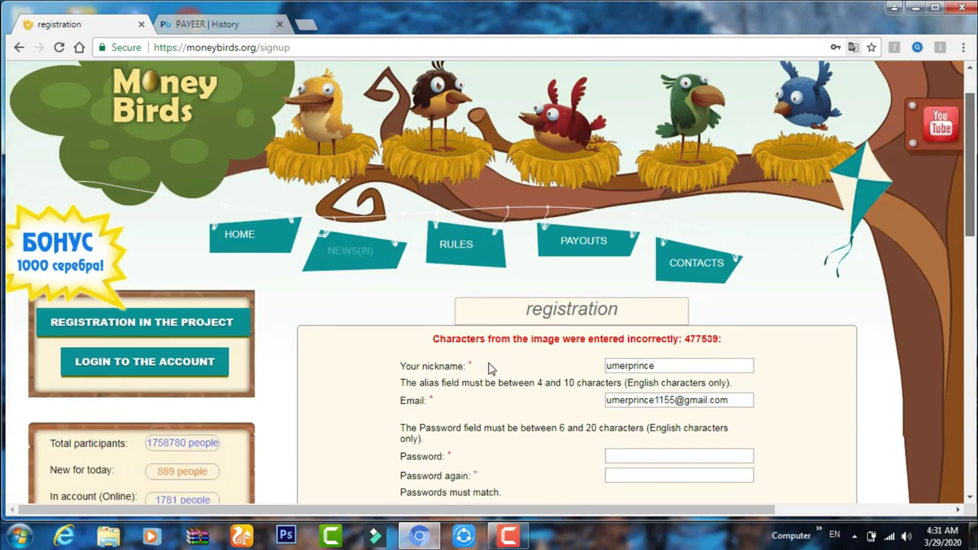
{"action": "scroll", "coordinate": [490, 367], "scroll_direction": "down", "scroll_amount": 3}
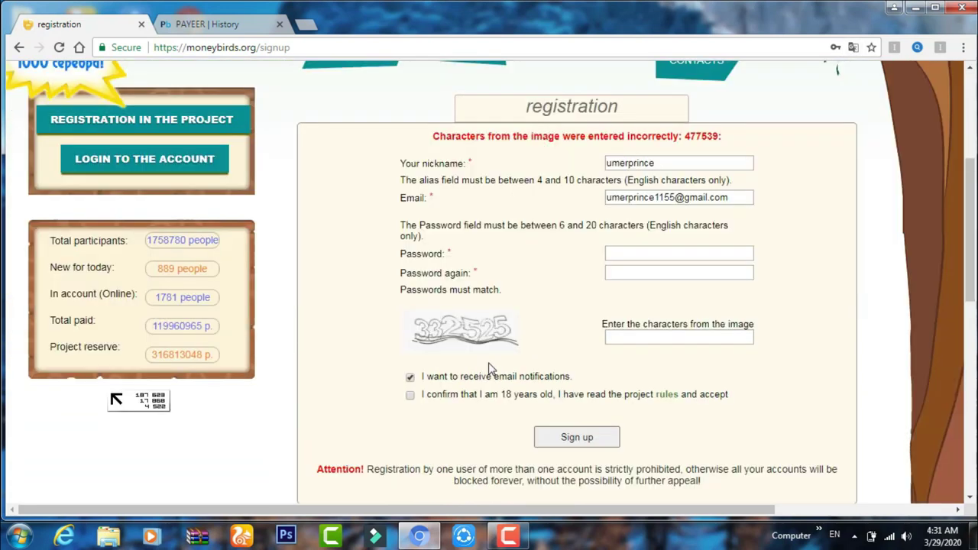
{"action": "left_click", "coordinate": [618, 256]}
{"action": "type", "text": "•••"}
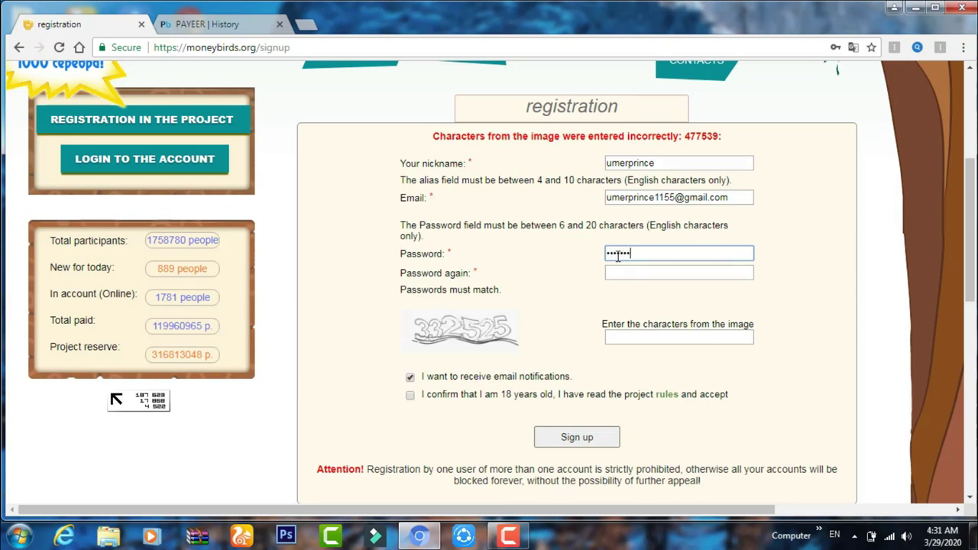
{"action": "left_click", "coordinate": [617, 276]}
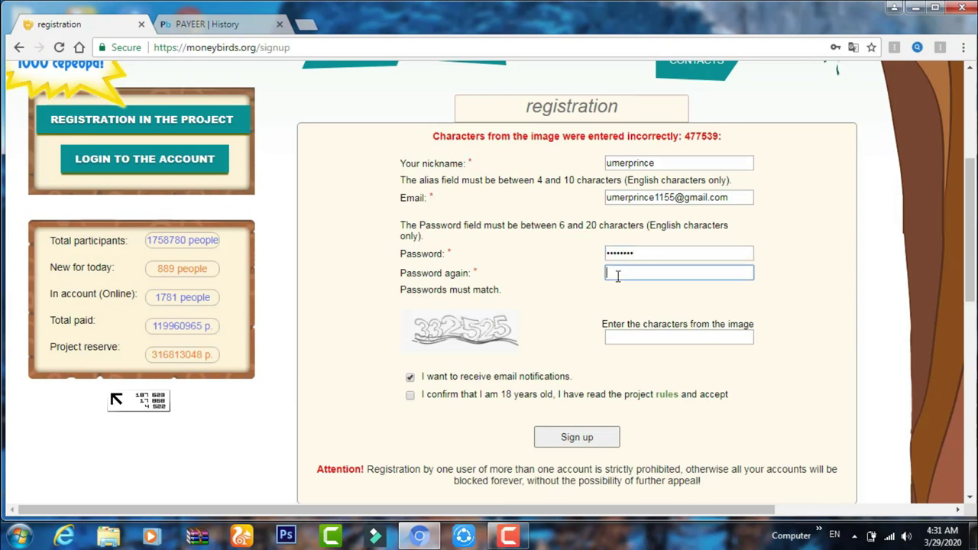
{"action": "type", "text": "••••••••"}
{"action": "left_click", "coordinate": [633, 339]}
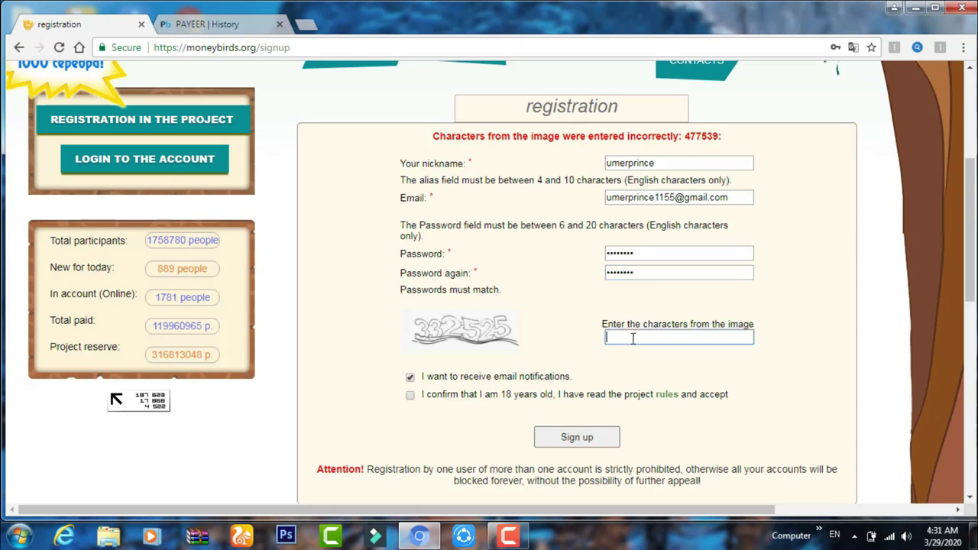
{"action": "type", "text": "332525"}
{"action": "left_click", "coordinate": [421, 407]}
{"action": "left_click", "coordinate": [420, 399]}
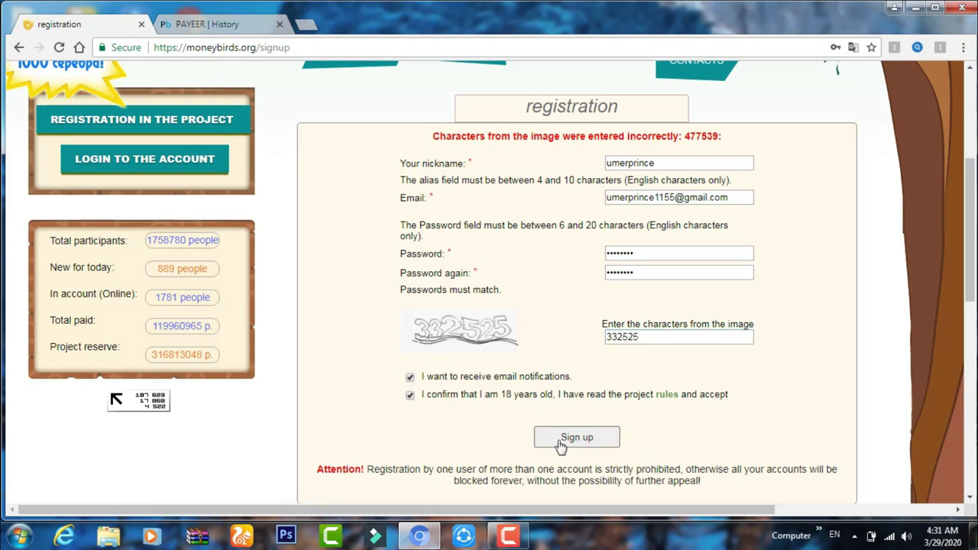
{"action": "key", "text": "Return"}
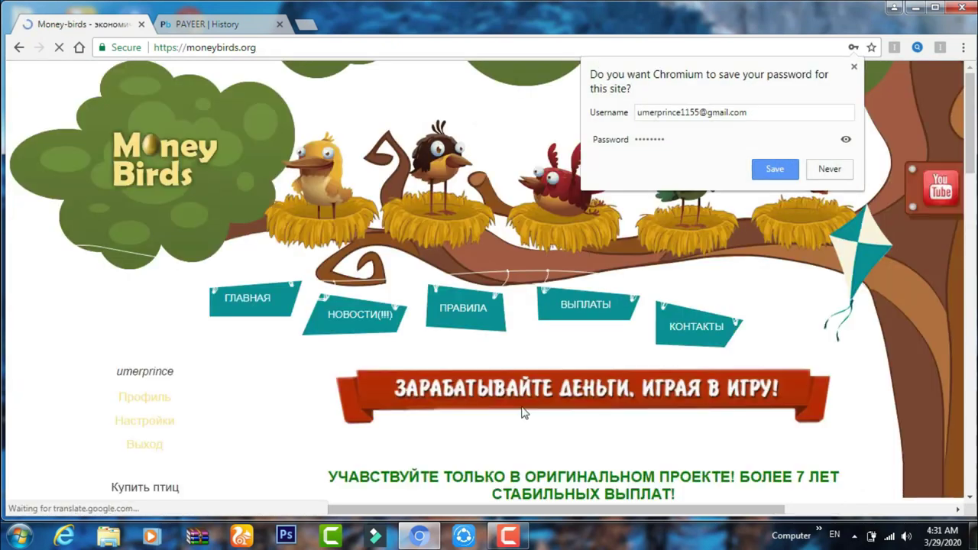
Save the new Money Birds login in Chrome and dismiss the translation notice
{"action": "left_click", "coordinate": [755, 169]}
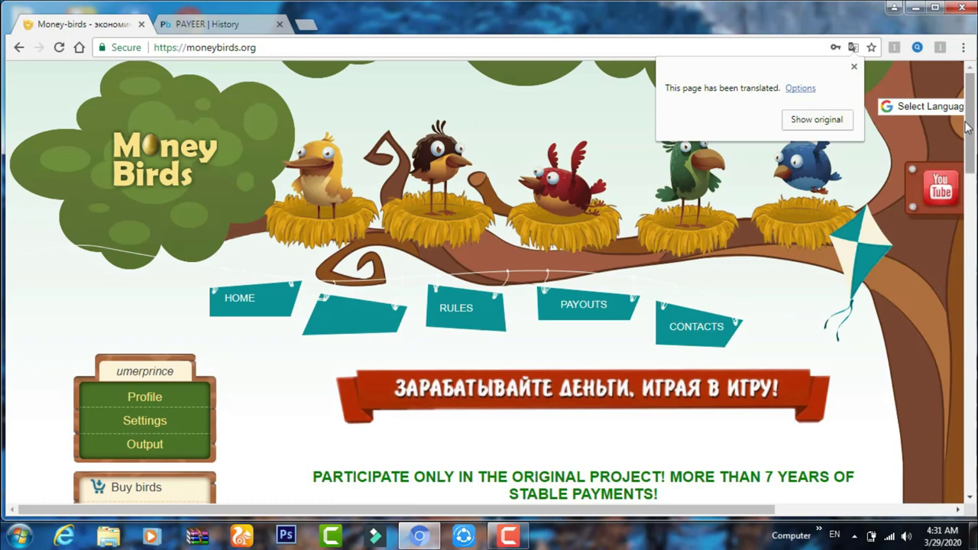
{"action": "left_click", "coordinate": [822, 221]}
{"action": "scroll", "coordinate": [798, 222], "scroll_direction": "down", "scroll_amount": 2}
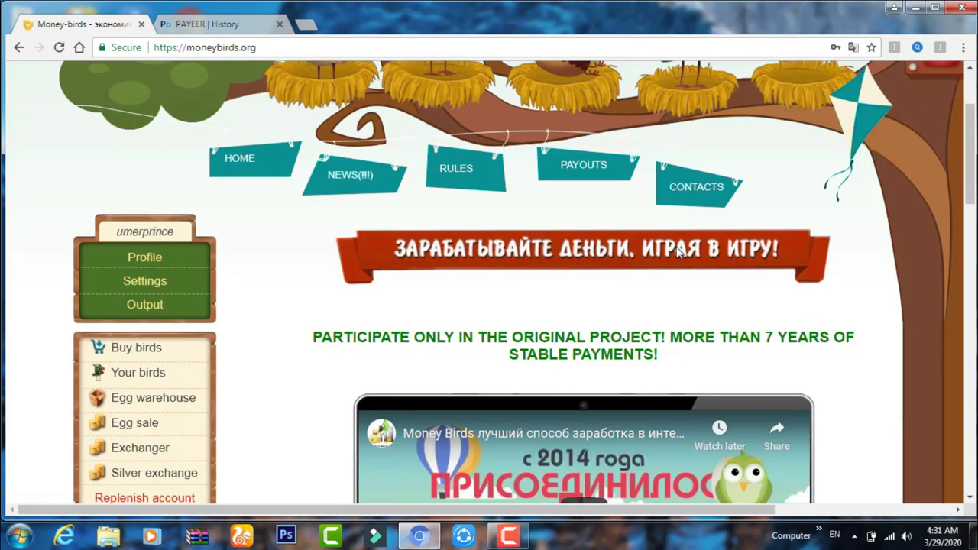
{"action": "left_click_drag", "start_coordinate": [975, 170], "coordinate": [962, 160]}
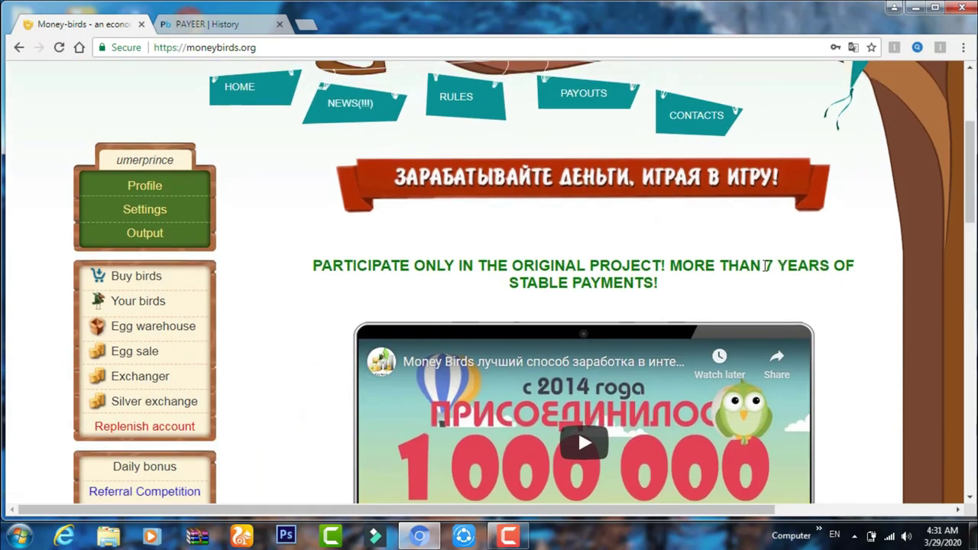
{"action": "left_click_drag", "start_coordinate": [766, 265], "coordinate": [798, 266]}
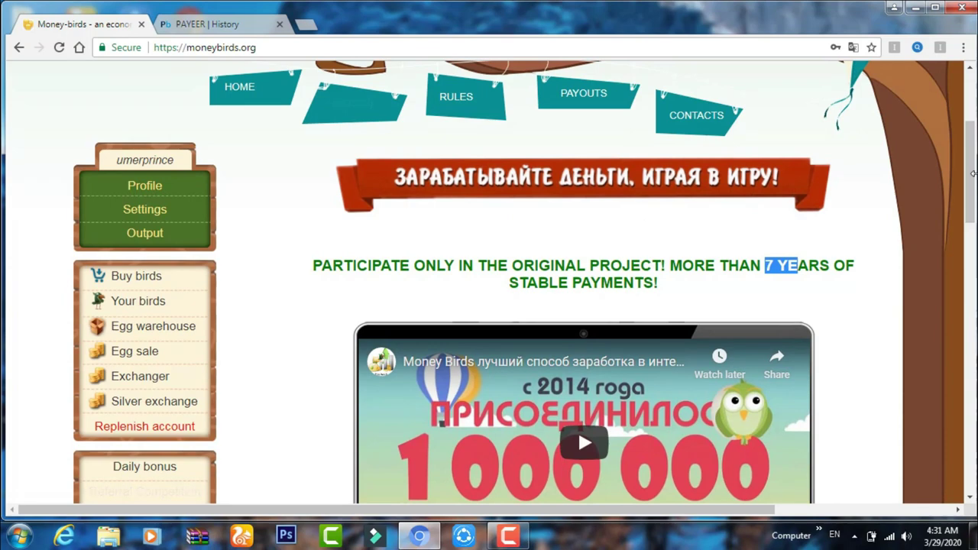
Scroll the home page to check the account state: 1000.00 for purchases, 0.00 for withdrawal
{"action": "scroll", "coordinate": [955, 288], "scroll_direction": "down", "scroll_amount": 3}
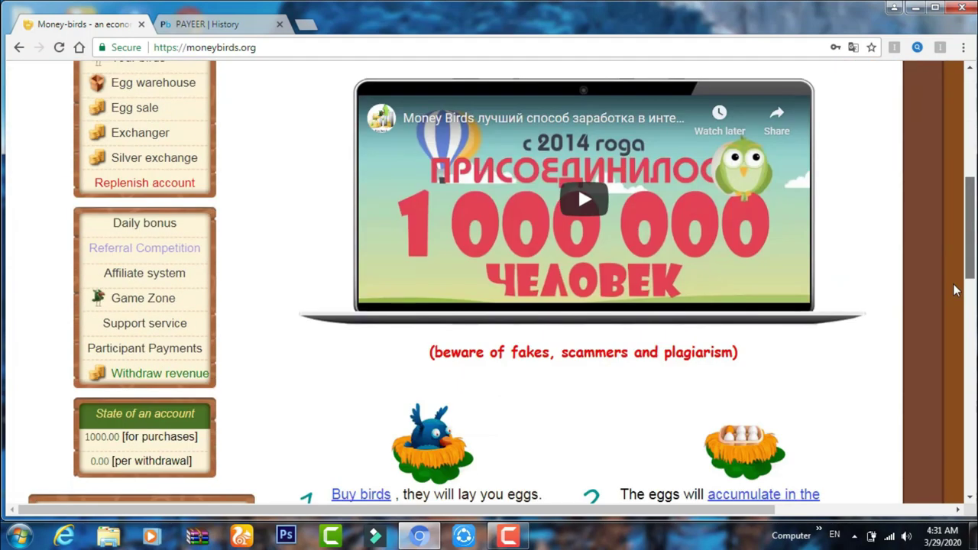
{"action": "scroll", "coordinate": [953, 284], "scroll_direction": "down", "scroll_amount": 6}
{"action": "scroll", "coordinate": [951, 347], "scroll_direction": "up", "scroll_amount": 1}
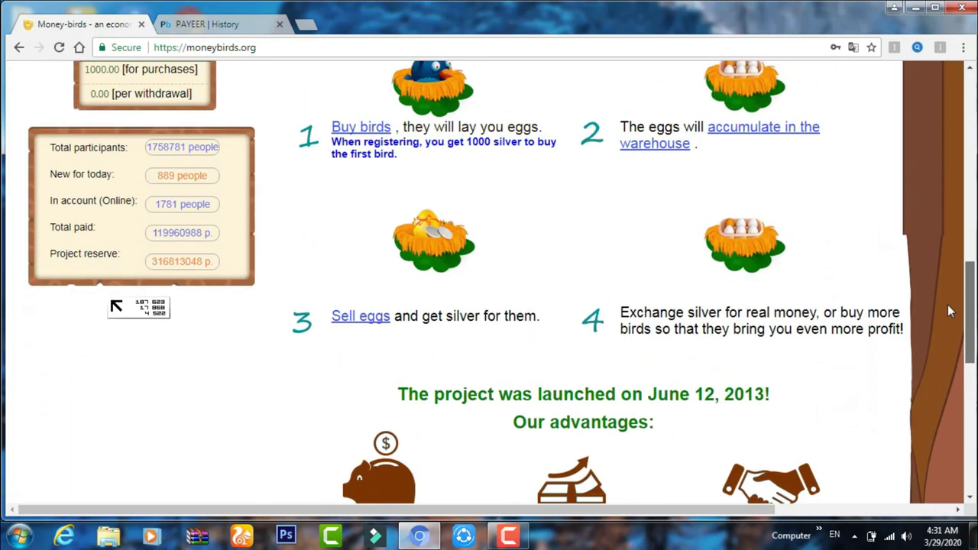
{"action": "scroll", "coordinate": [944, 291], "scroll_direction": "up", "scroll_amount": 3}
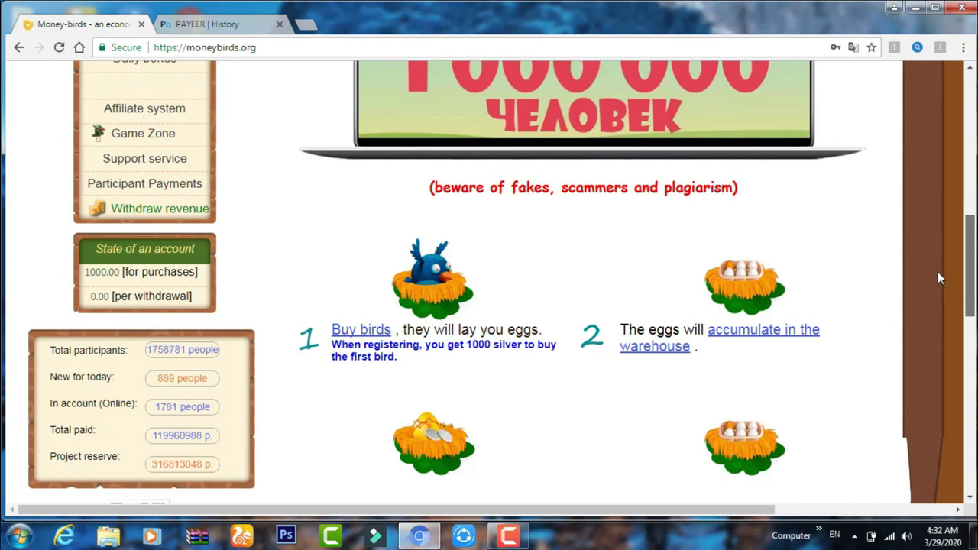
{"action": "scroll", "coordinate": [937, 275], "scroll_direction": "down", "scroll_amount": 1}
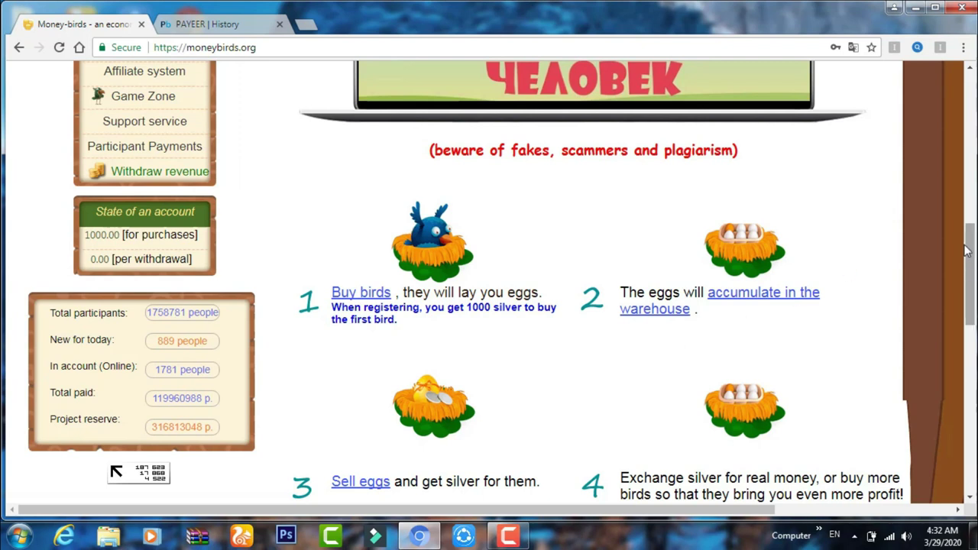
{"action": "left_click_drag", "start_coordinate": [966, 251], "coordinate": [961, 204]}
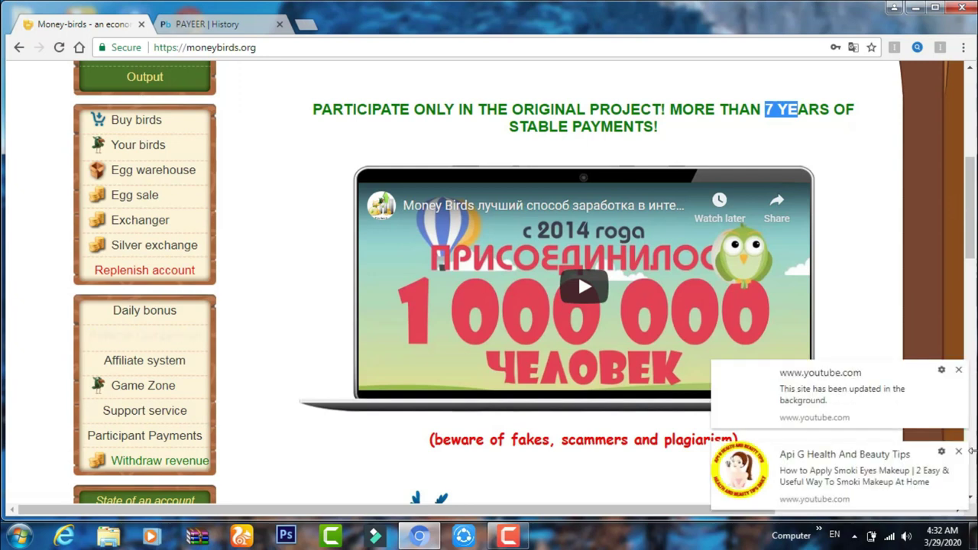
{"action": "left_click", "coordinate": [960, 453]}
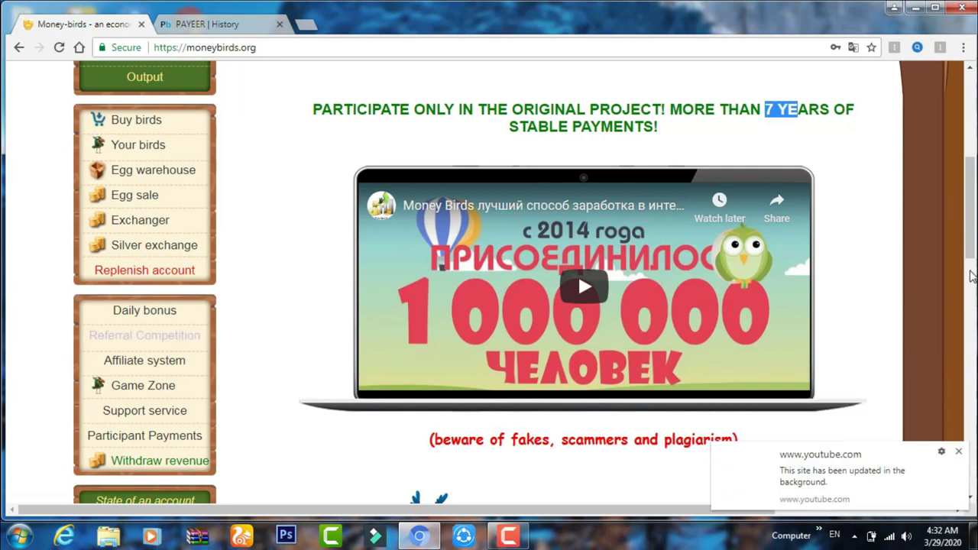
{"action": "left_click_drag", "start_coordinate": [968, 254], "coordinate": [968, 235]}
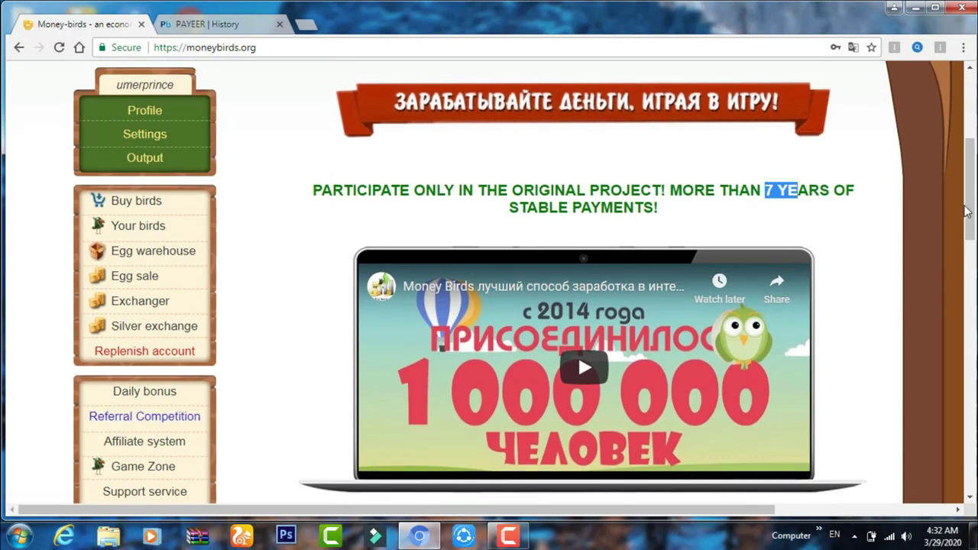
{"action": "scroll", "coordinate": [921, 243], "scroll_direction": "down", "scroll_amount": 3}
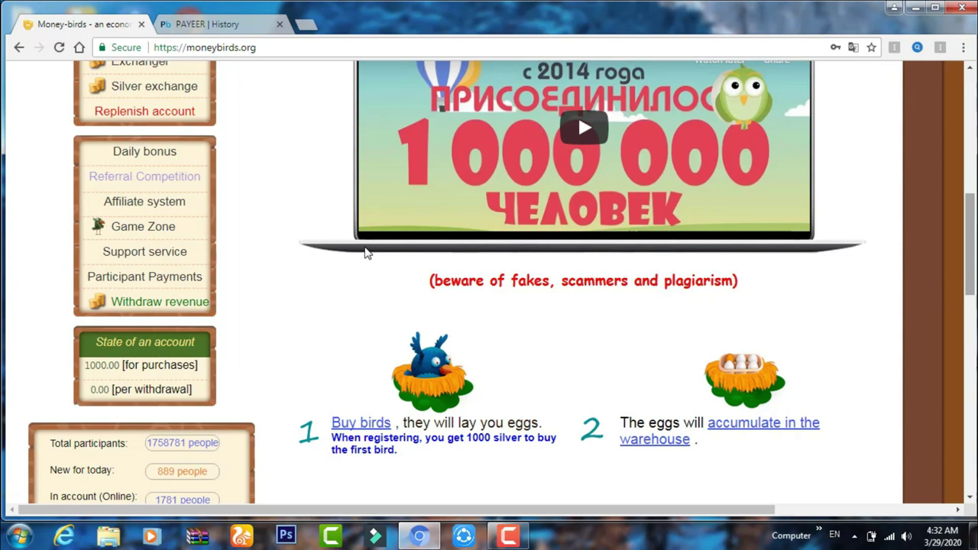
{"action": "scroll", "coordinate": [365, 253], "scroll_direction": "up", "scroll_amount": 3}
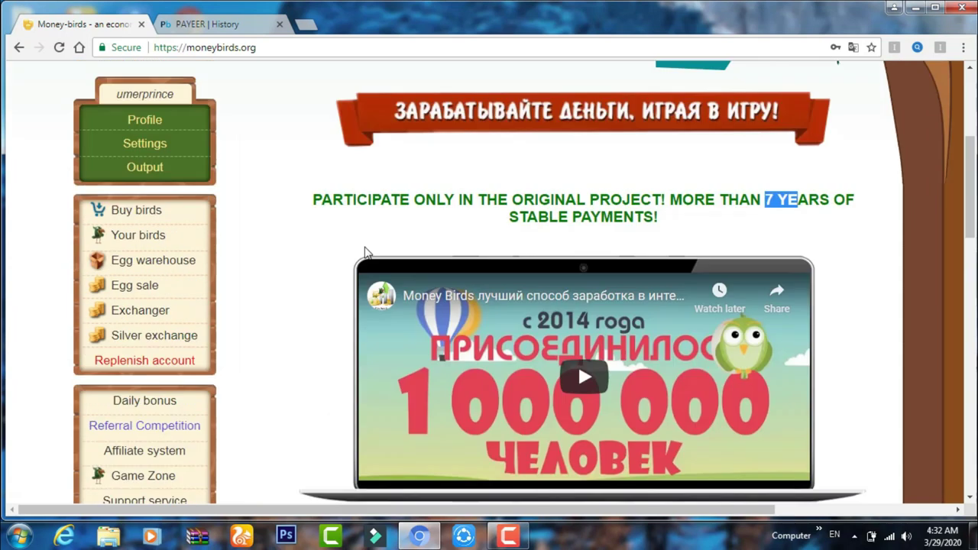
Open Buy birds to list the Green, Yellow and Brown birds at 500, 2500 and 7500 silver
{"action": "left_click", "coordinate": [136, 215]}
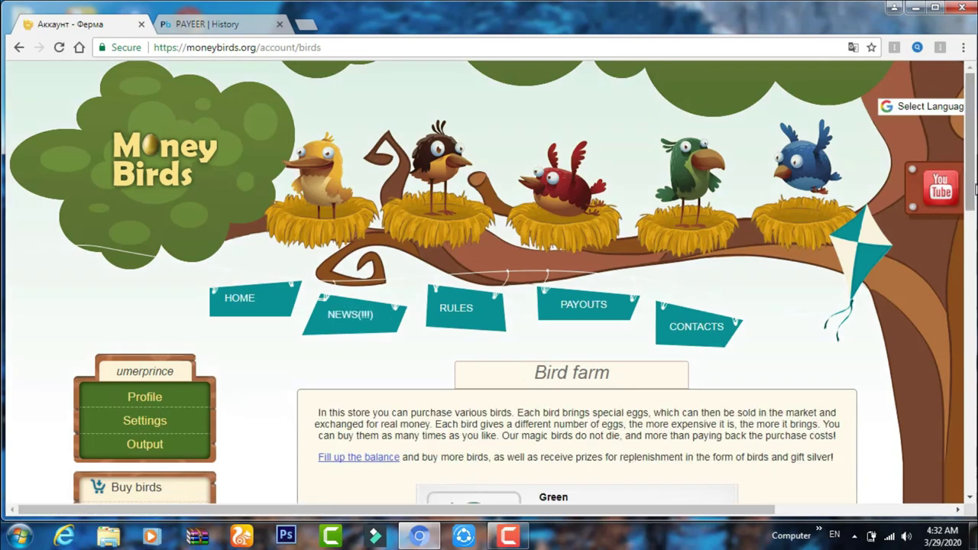
{"action": "left_click_drag", "start_coordinate": [971, 183], "coordinate": [972, 289]}
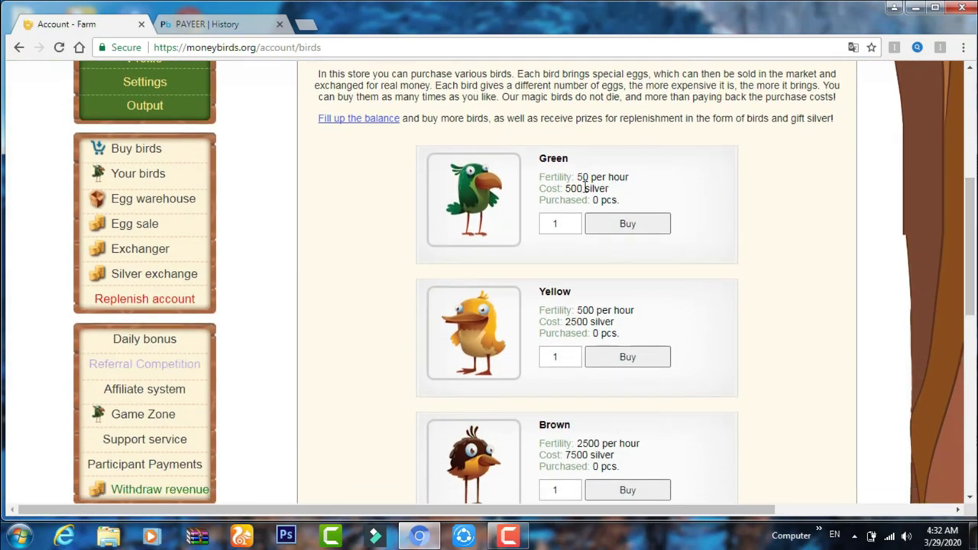